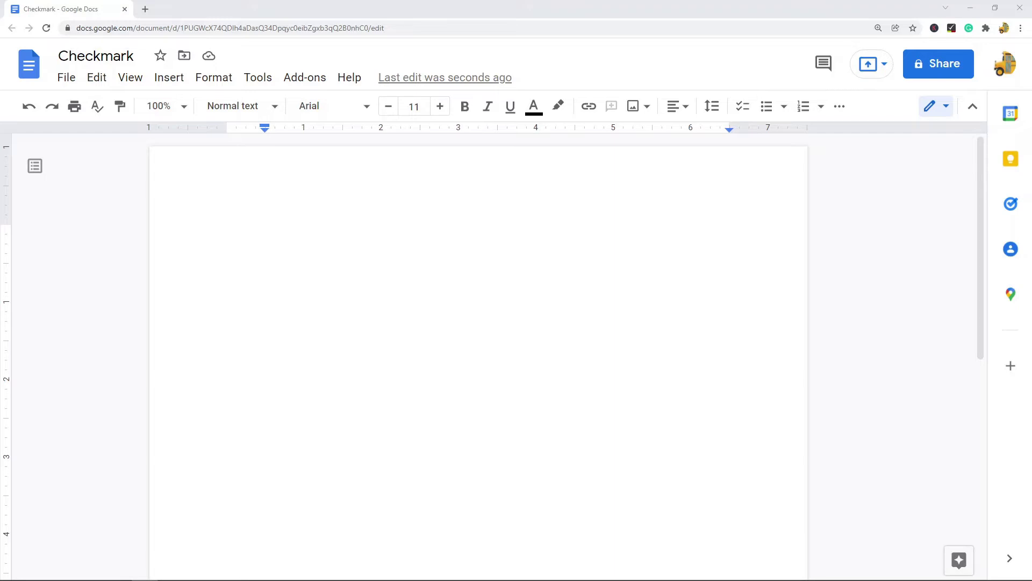
Start a bulleted list and enter 'Bullet 1' and 'Bullet 2' as its two items.
click(767, 106)
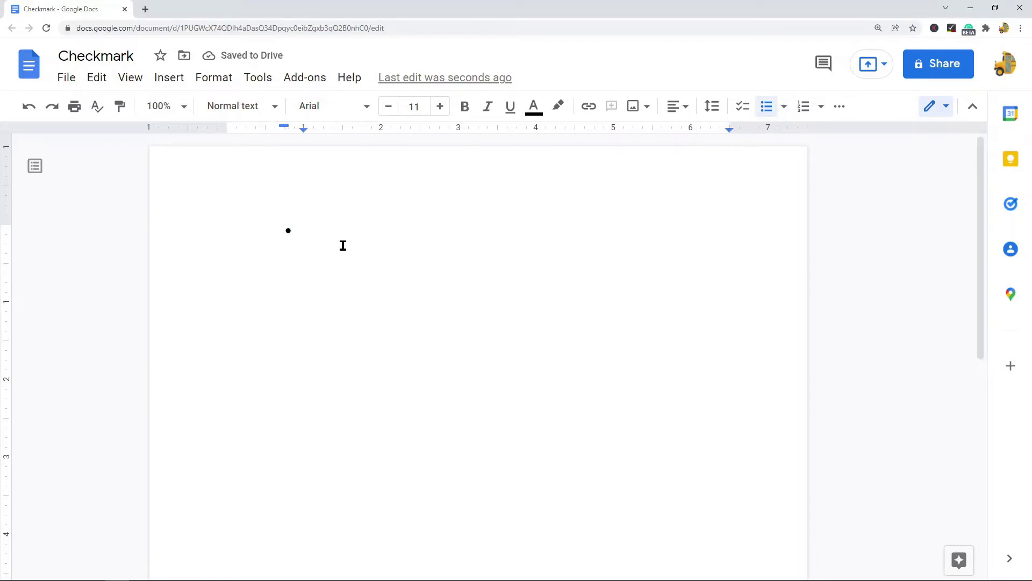
text(Bullet 1)
key(Return)
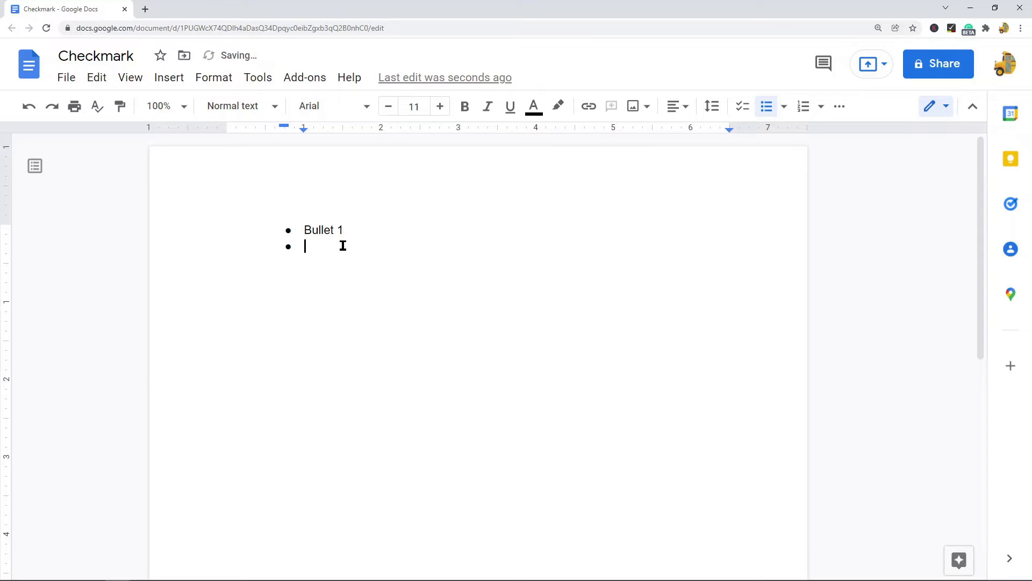
text(Bullet 2)
Make the heavy check mark from More bullets the bullet for 'Bullet 1' and 'Bullet 2'.
click(213, 77)
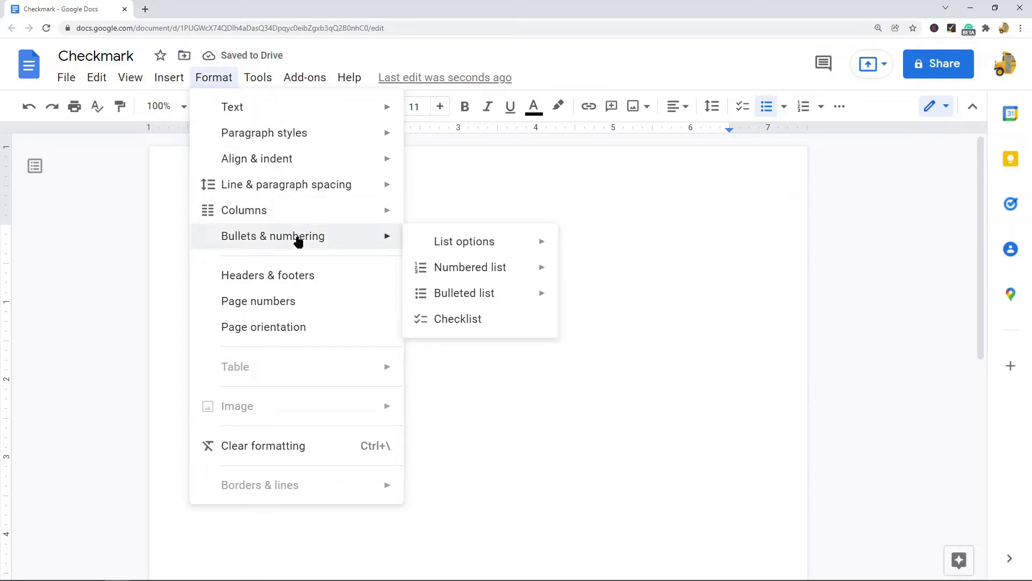
mouse_move(272, 236)
mouse_move(464, 292)
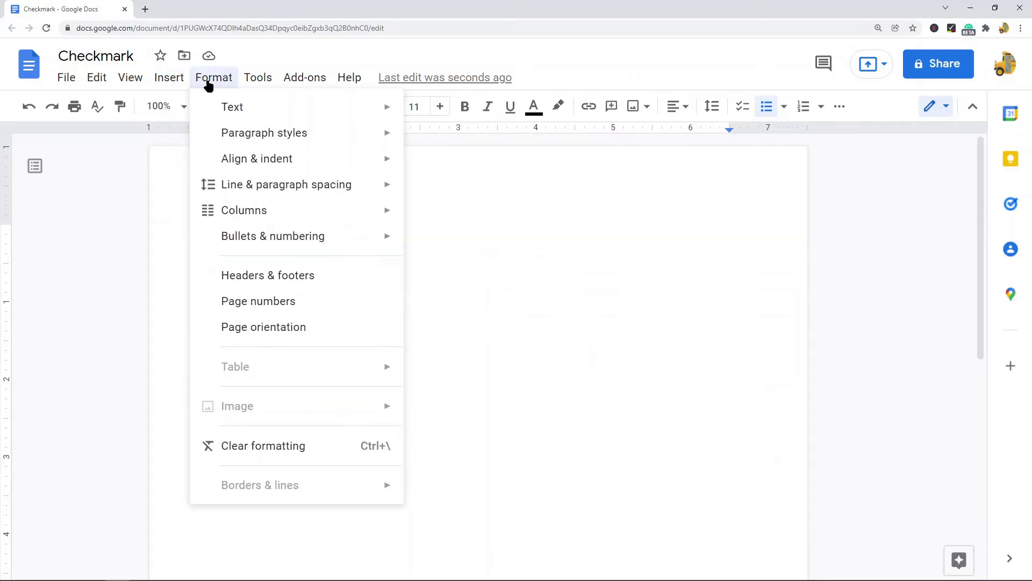
mouse_move(465, 241)
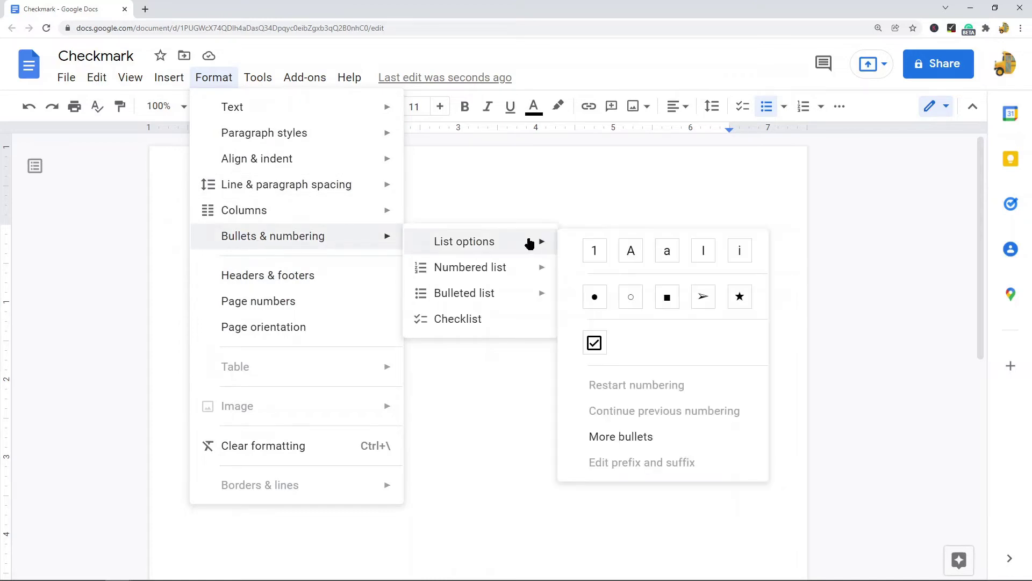
click(646, 434)
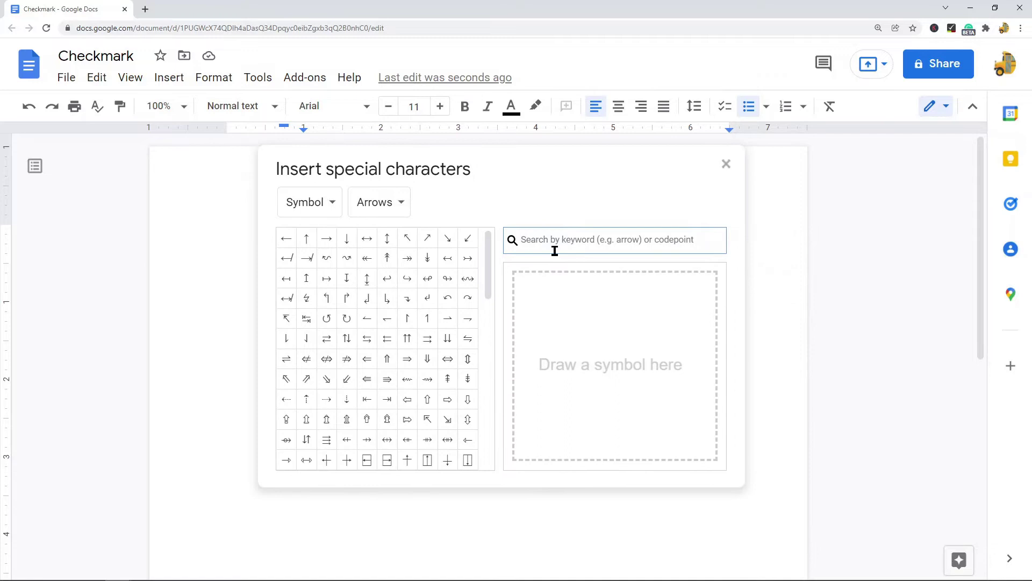
text(check mark)
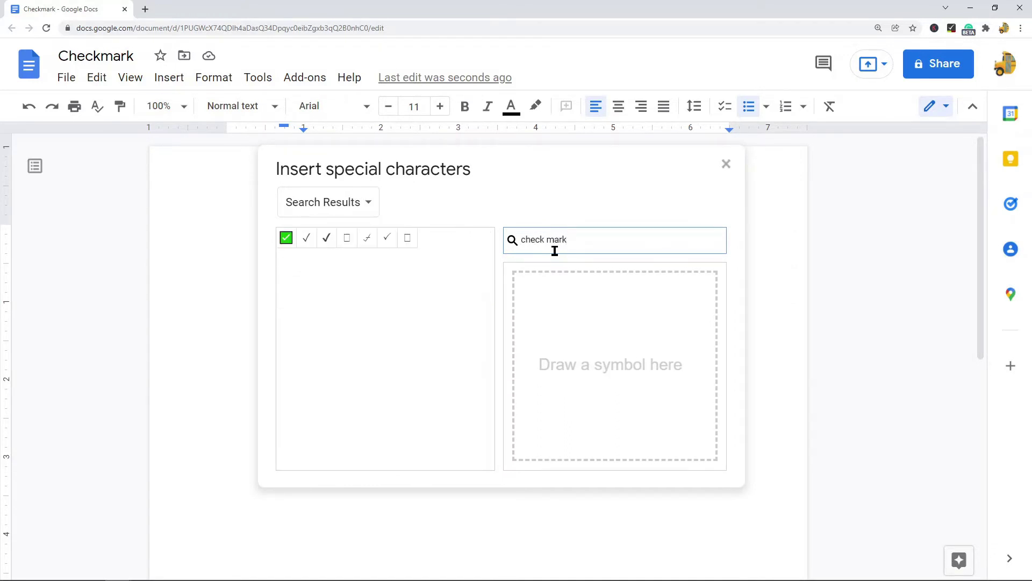
click(286, 237)
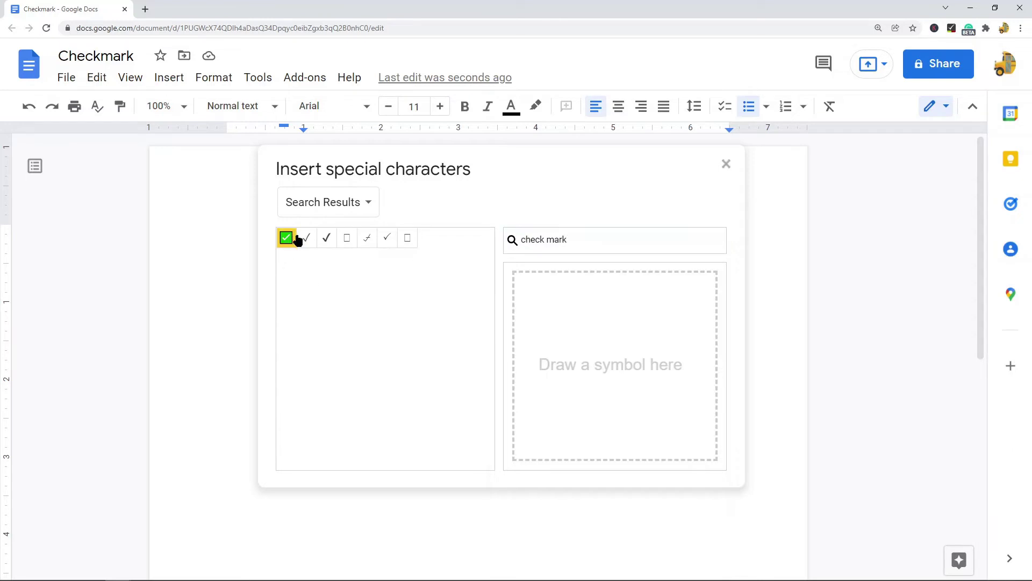
click(326, 237)
click(726, 163)
click(347, 246)
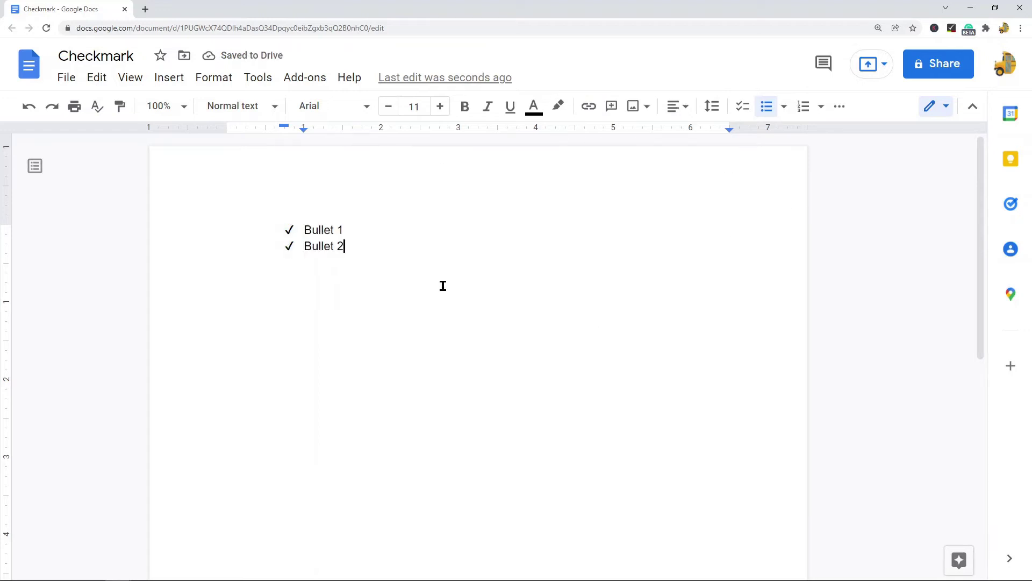
click(287, 246)
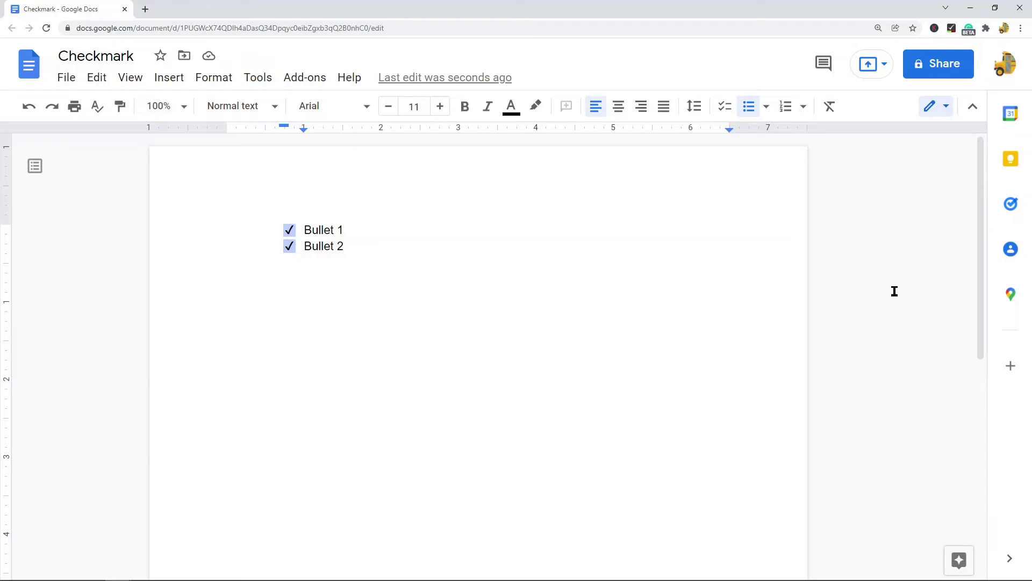
scroll(556, 262, down, 1)
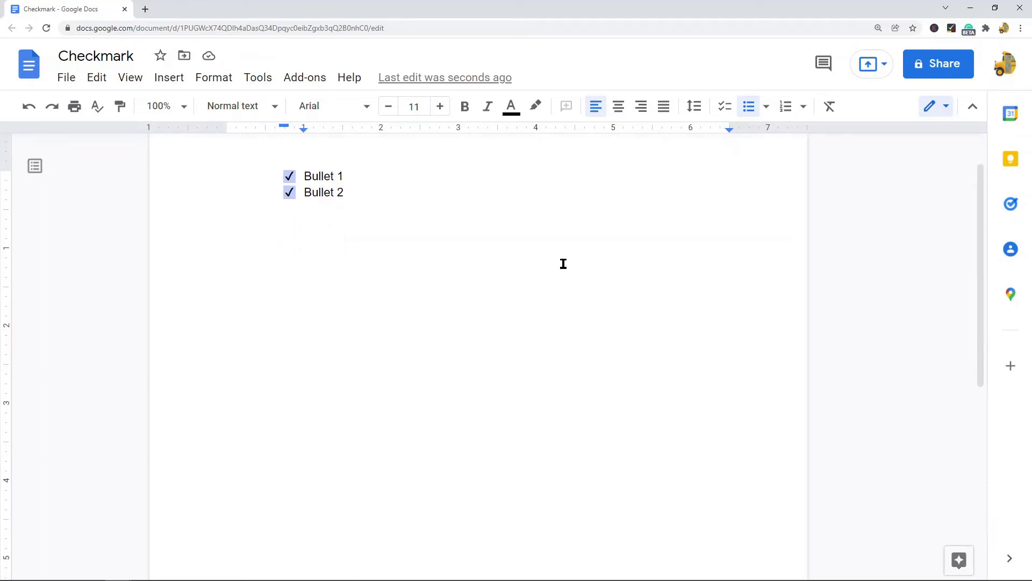
scroll(508, 245, up, 1)
click(394, 254)
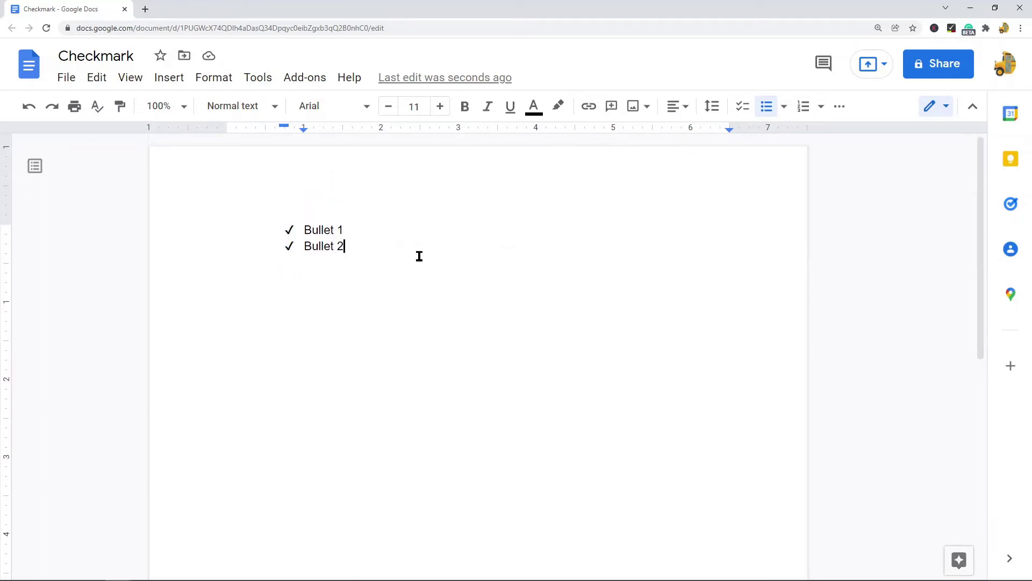
Select 'Bullet 1' and 'Bullet 2' and delete them along with their check-mark bullets.
drag(347, 246, 176, 194)
key(BackSpace)
key(BackSpace)
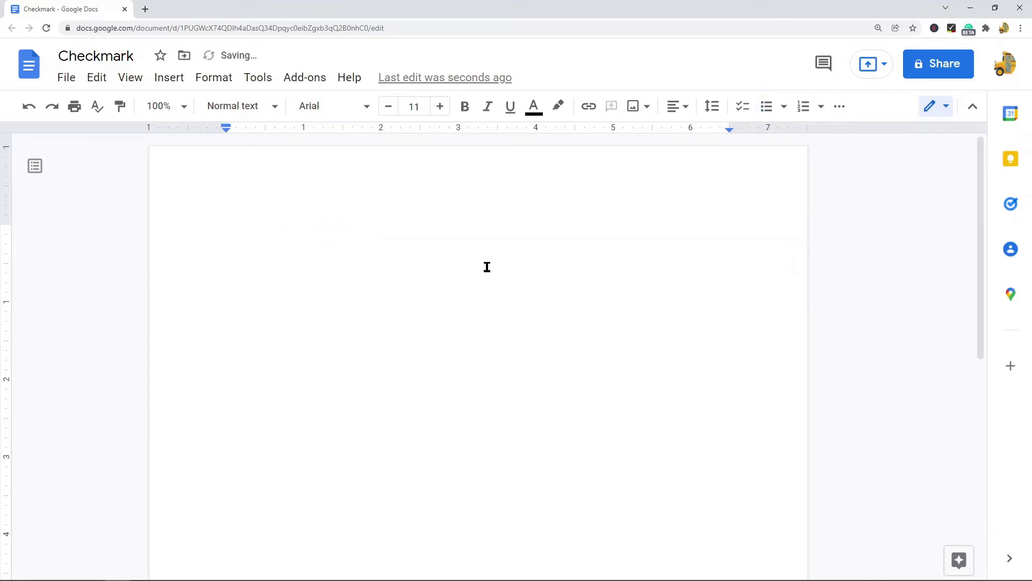
scroll(455, 271, down, 3)
scroll(564, 282, down, 3)
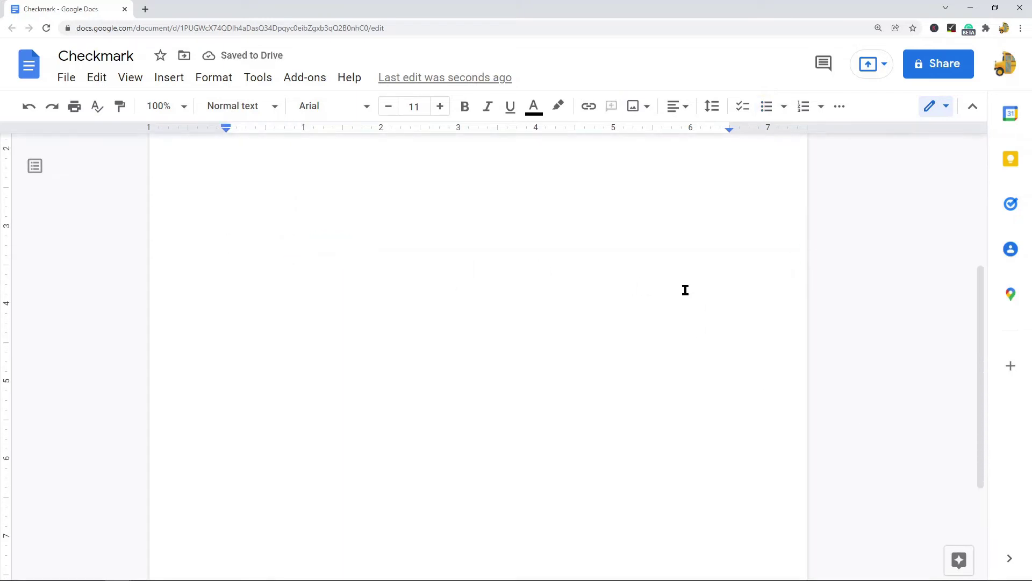
scroll(614, 282, down, 3)
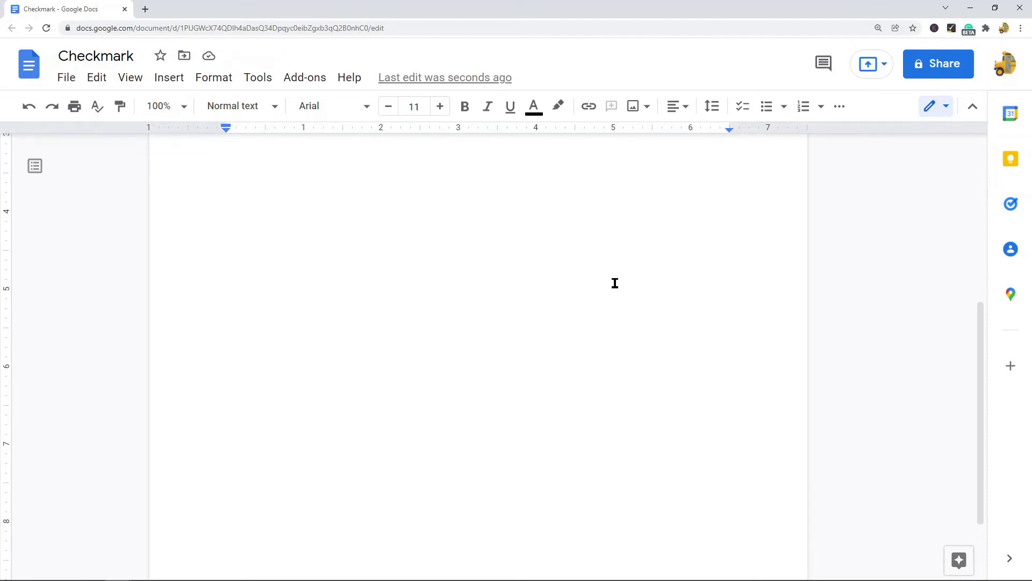
scroll(447, 270, up, 3)
scroll(407, 235, up, 3)
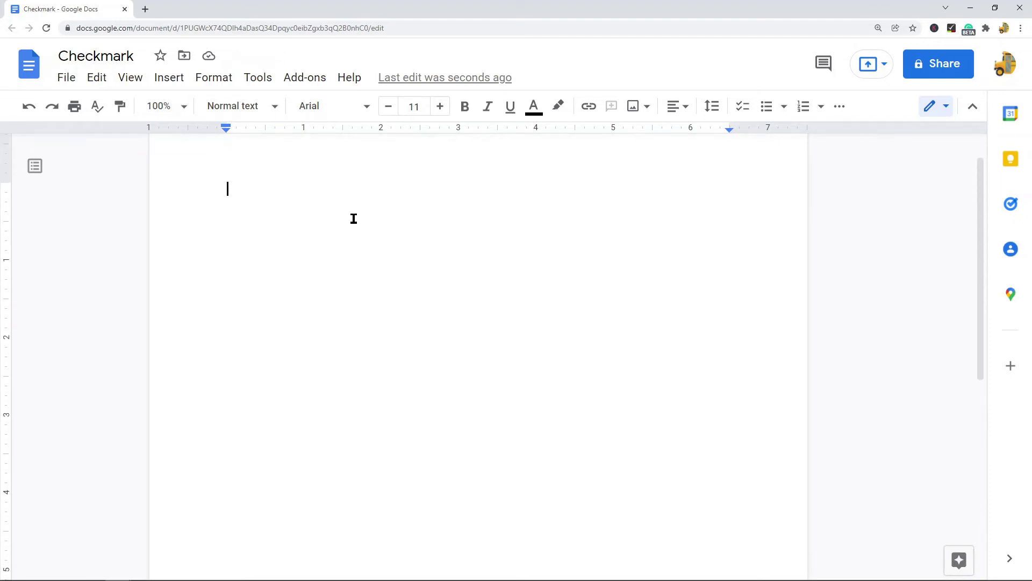
scroll(359, 201, up, 2)
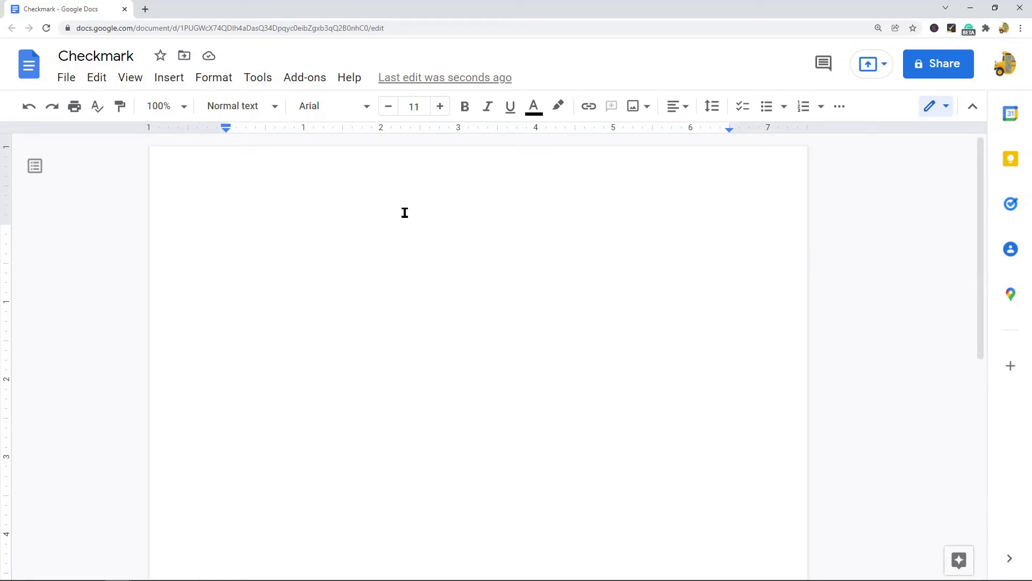
Start a checklist with 'Sweep Floor', 'Wash Dishes' and 'Mow Lawn' as separate items.
click(743, 109)
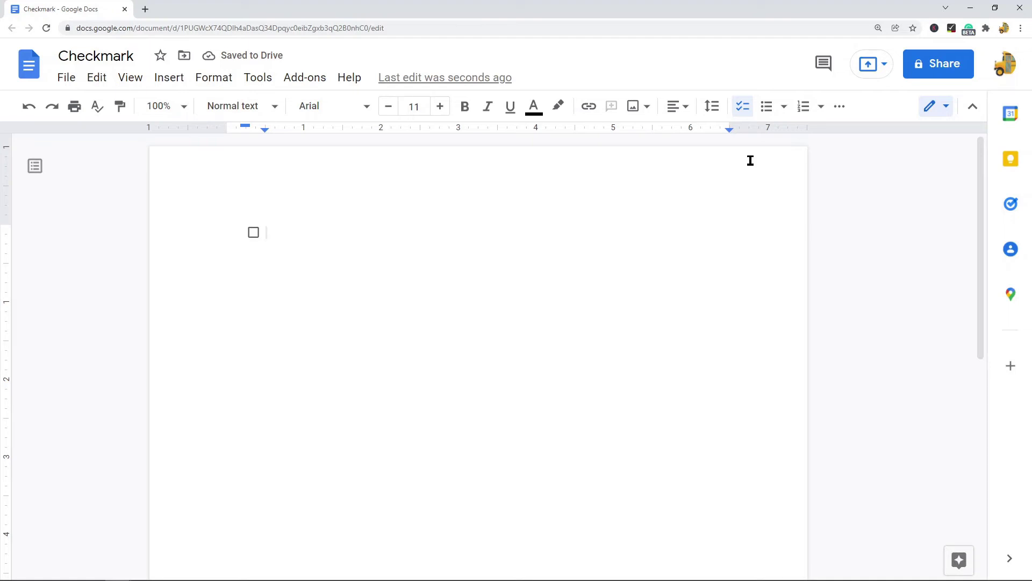
text(Sweep Flo)
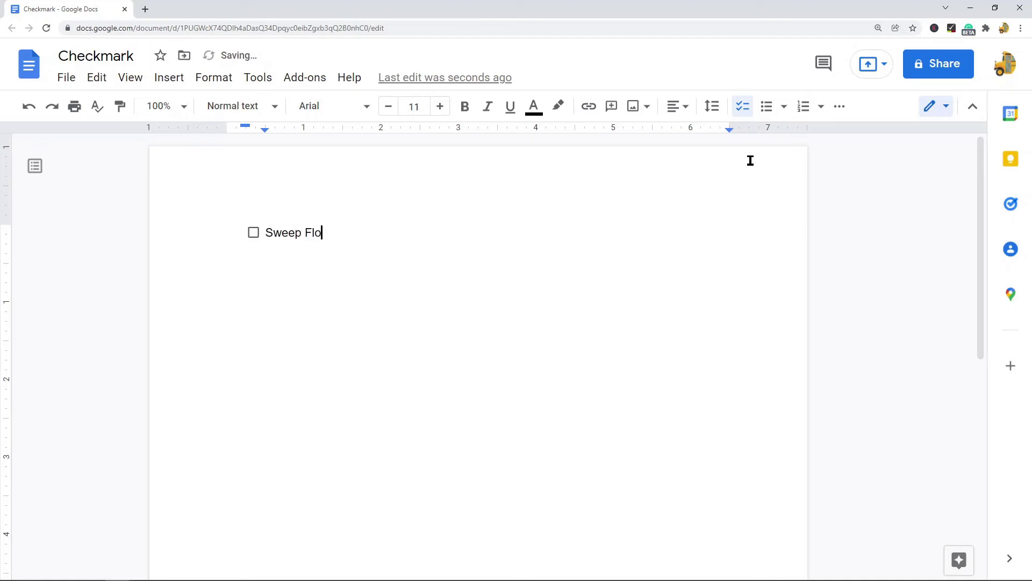
text(or)
key(Return)
text(Wash Di)
text(shes)
key(Return)
text(Mow L)
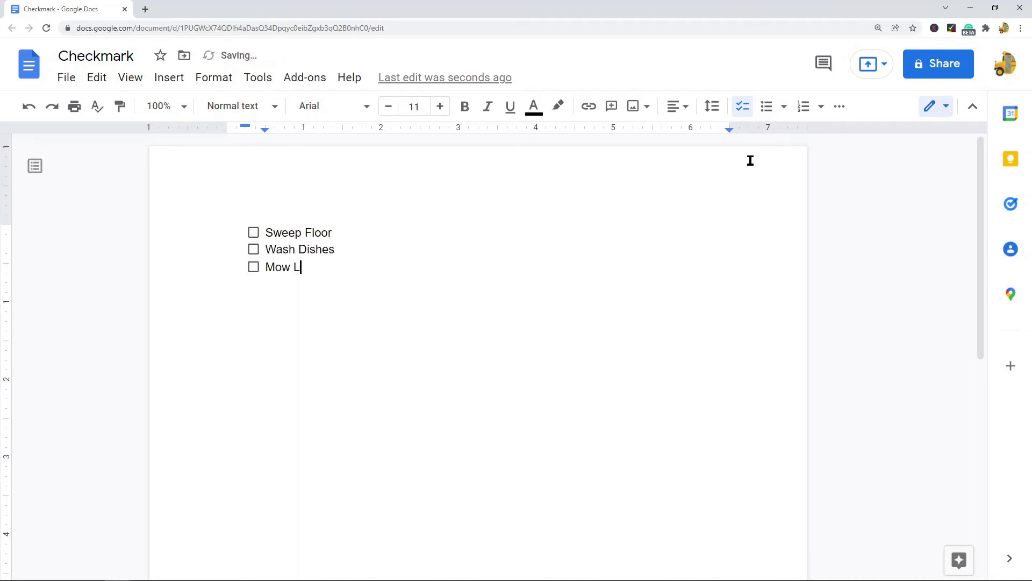
text(awn)
Tick the Sweep Floor, Wash Dishes and Mow Lawn checkboxes, then select all three items.
click(254, 232)
click(254, 249)
drag(344, 232, 268, 233)
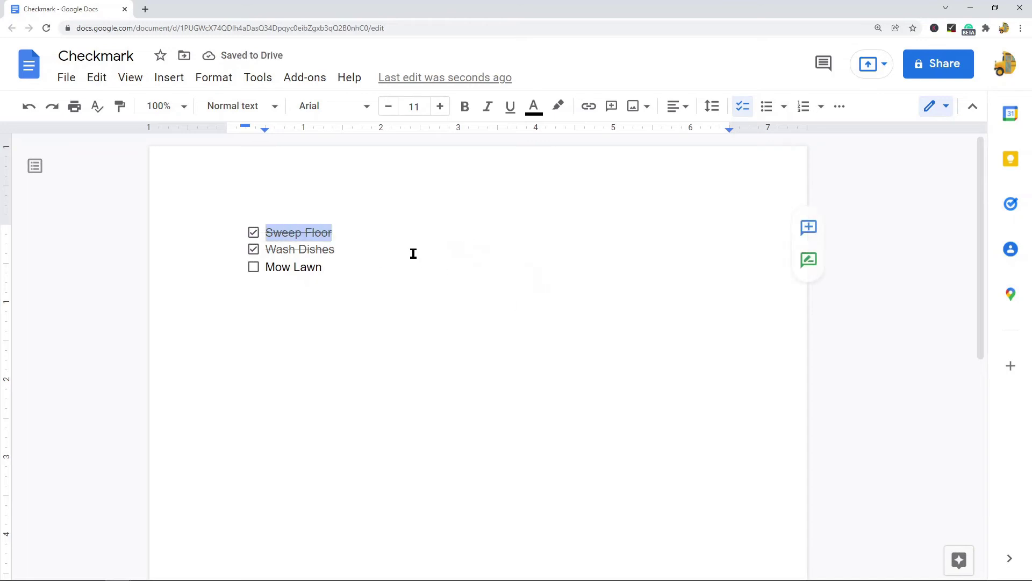
click(377, 267)
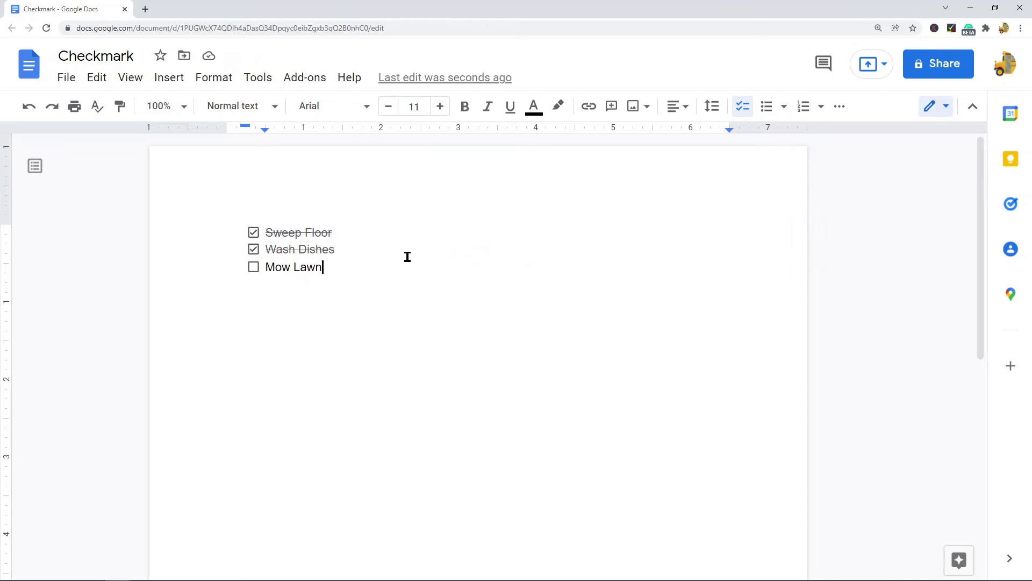
click(253, 268)
drag(325, 267, 211, 234)
Delete the chore text, the empty checkbox and its indent, leaving the caret at page start.
key(Delete)
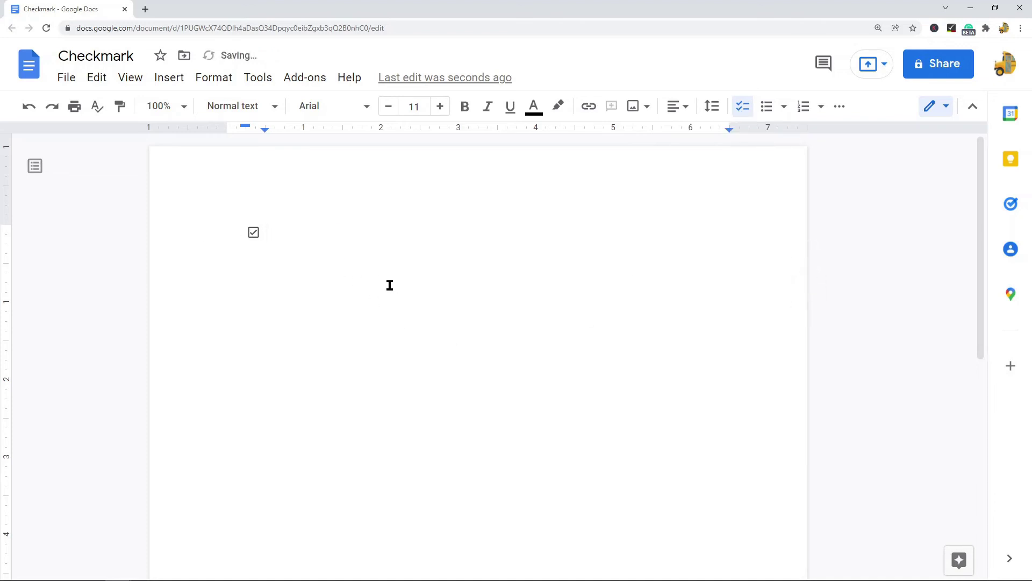
key(BackSpace)
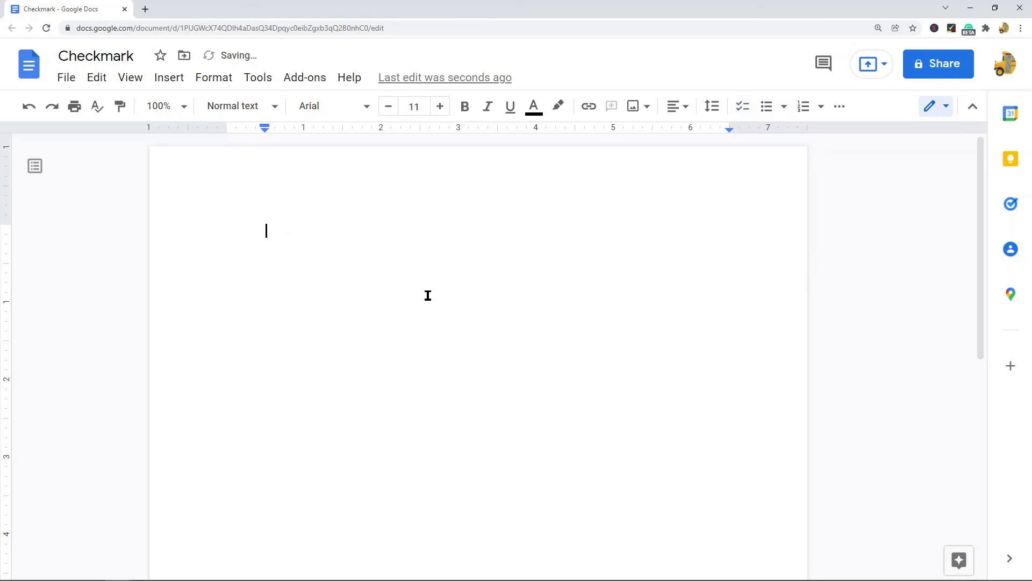
key(BackSpace)
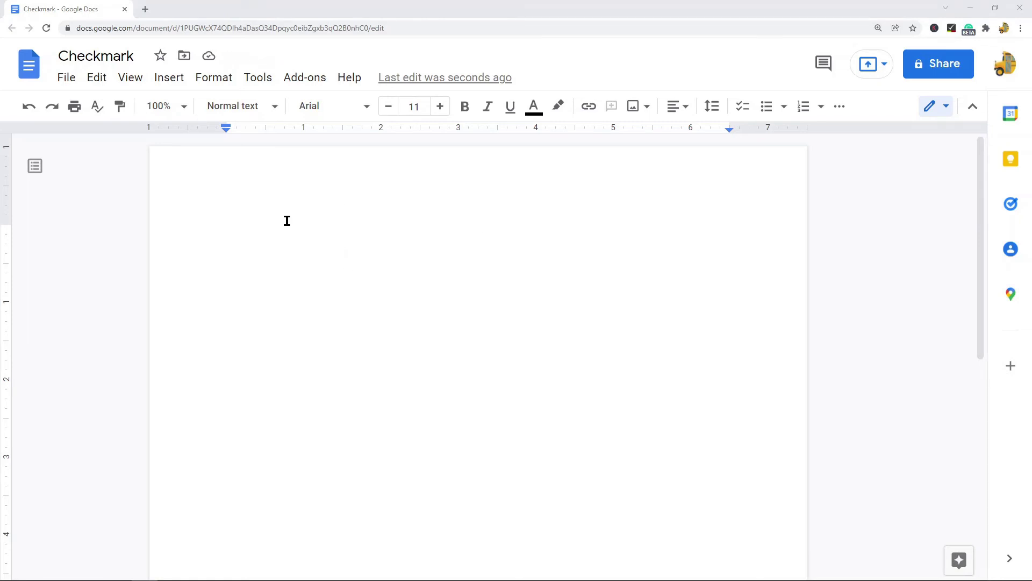
double_click(318, 231)
click(343, 246)
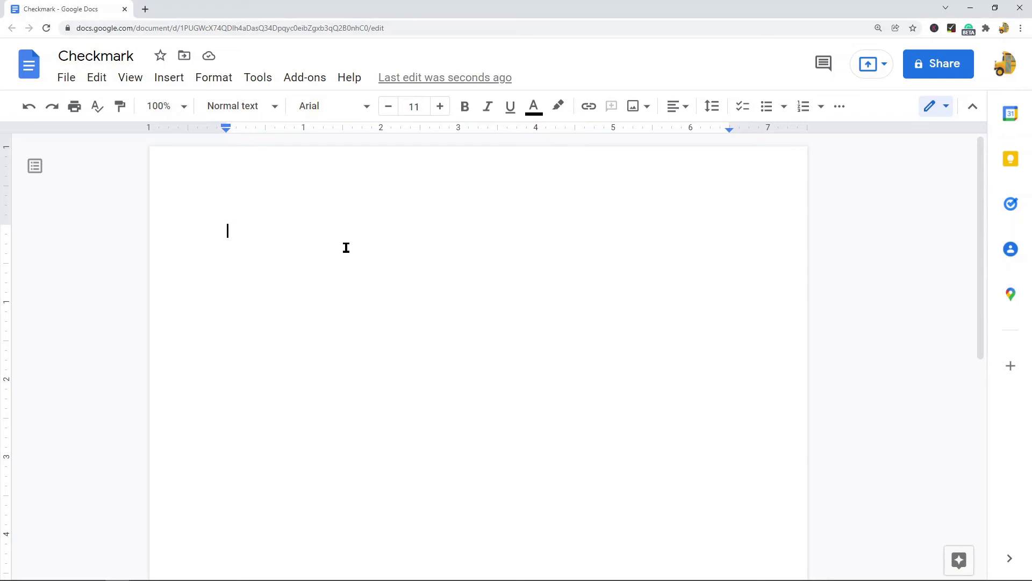
Insert a check mark found by searching 'check mark' in Special characters.
click(170, 81)
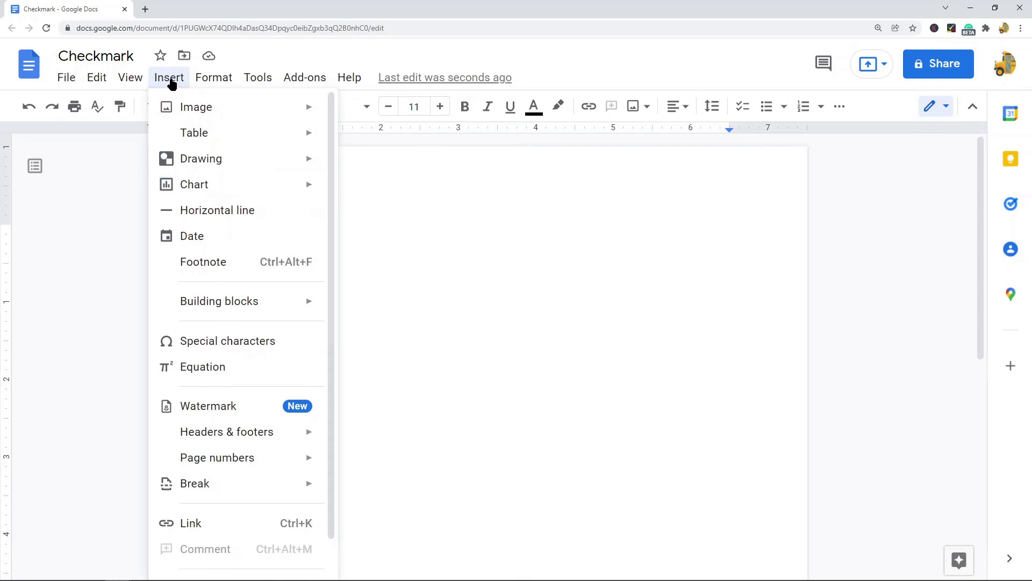
click(227, 340)
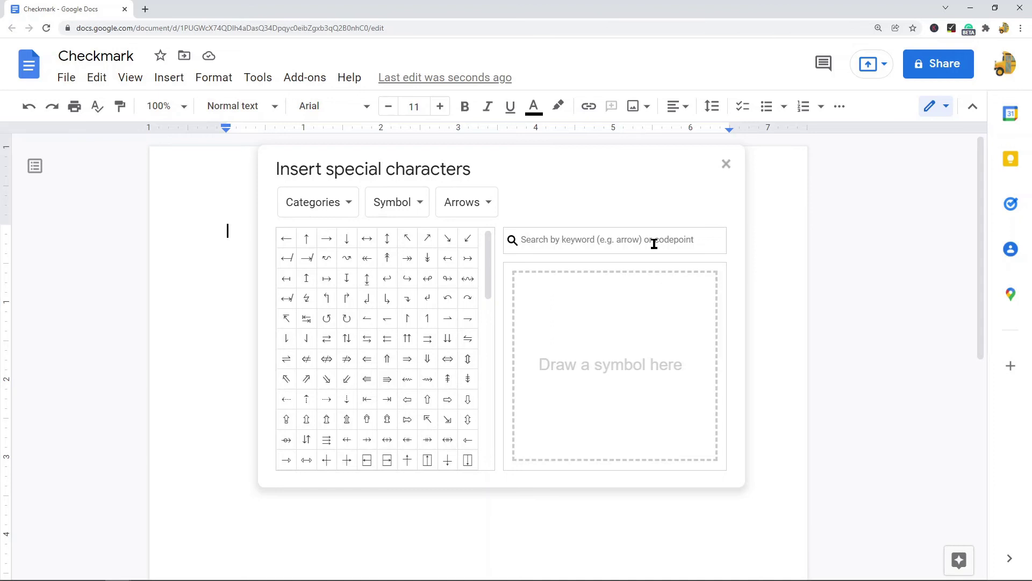
click(593, 240)
text(check m)
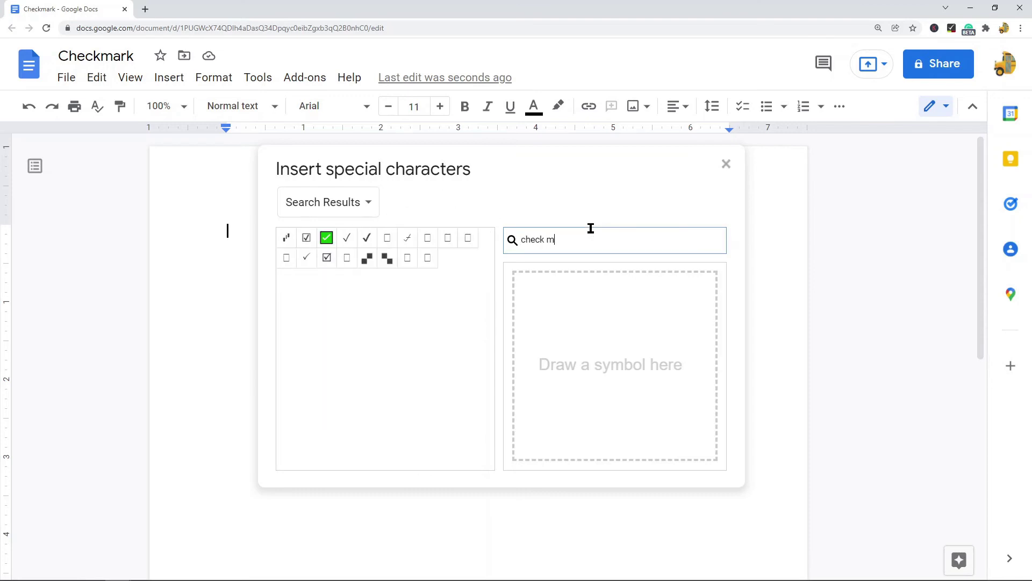
text(ark)
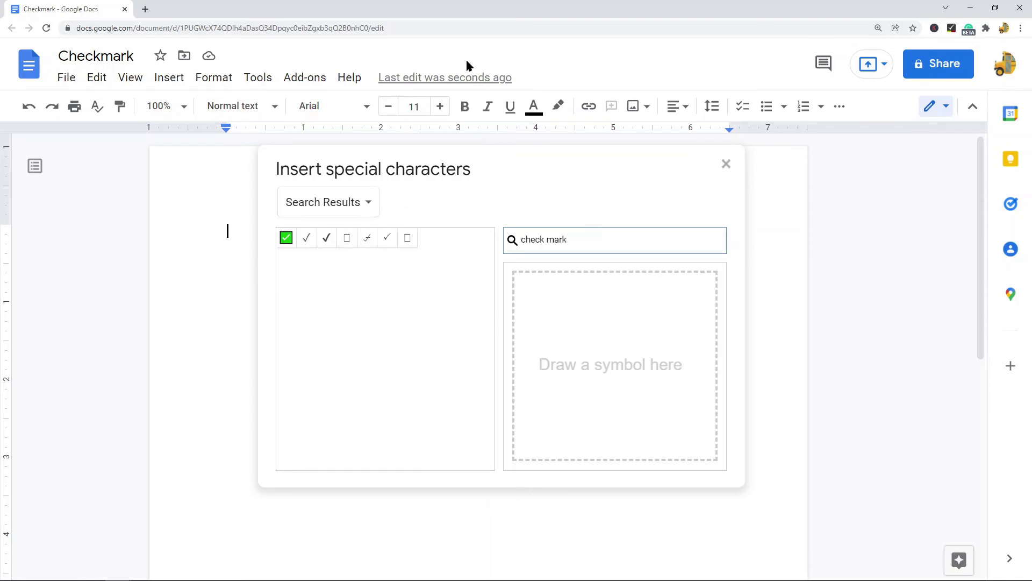
click(386, 238)
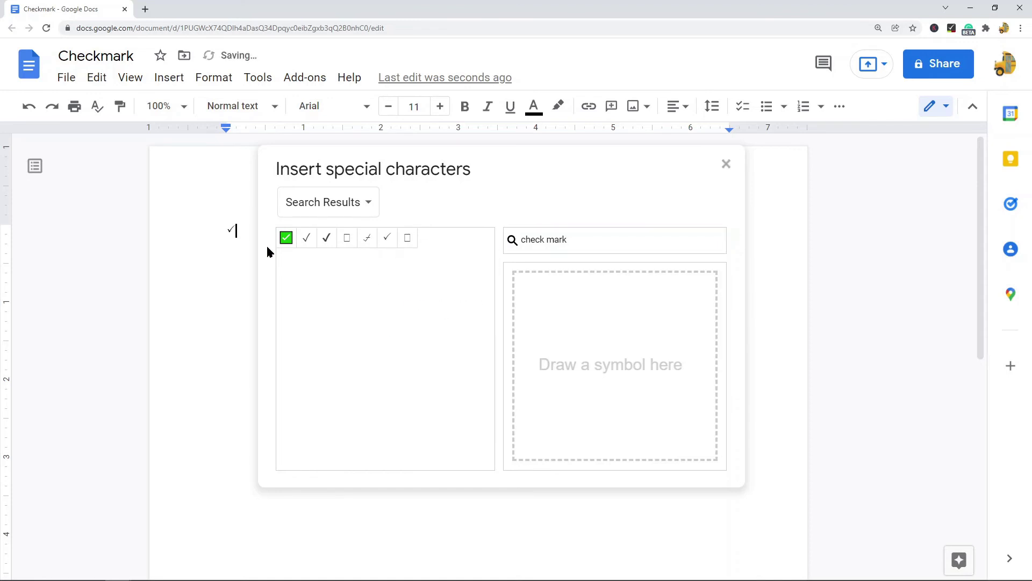
click(726, 164)
Copy the check mark and paste it to build lines of one, two and four check marks.
double_click(229, 231)
key(ctrl+c)
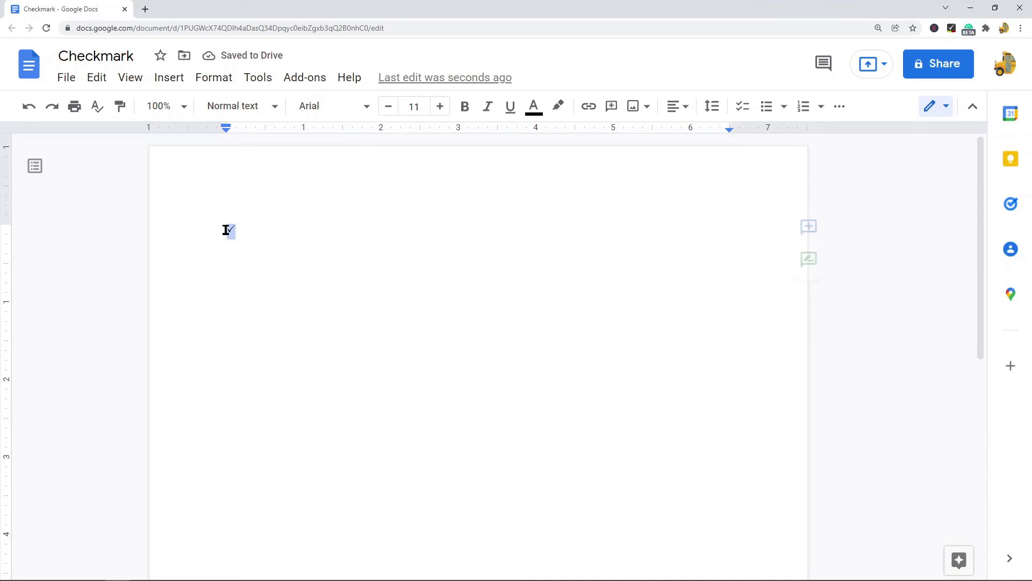
click(288, 233)
key(Return)
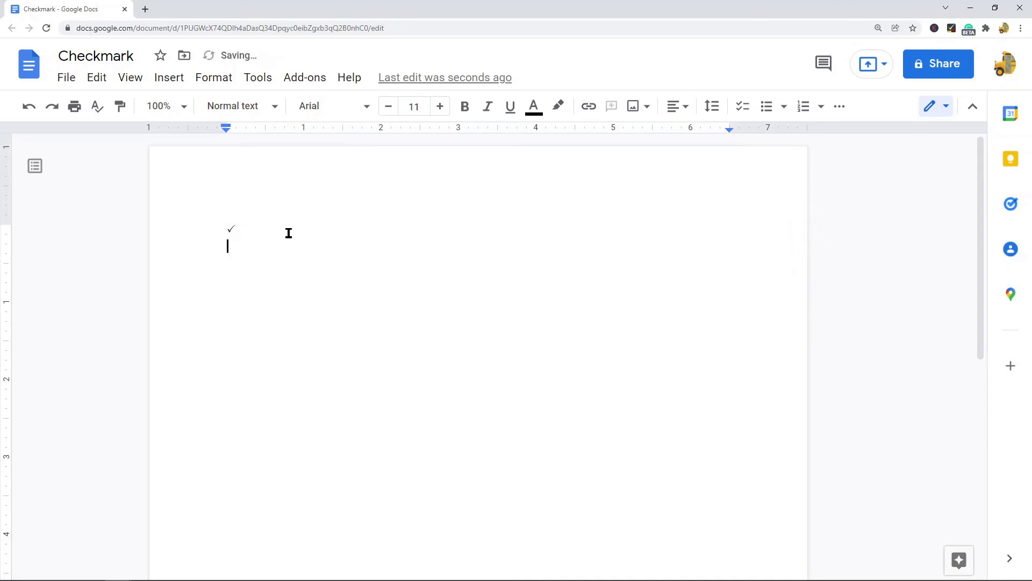
key(ctrl+v)
key(ctrl+v)
key(Return)
key(ctrl+v)
key(ctrl+v)
key(ctrl+v)
key(ctrl+v)
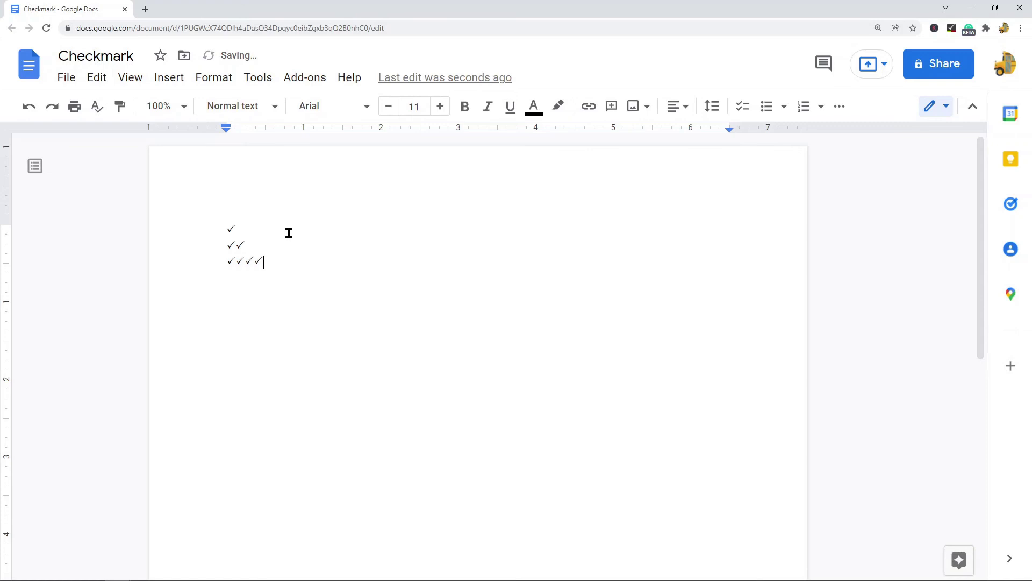